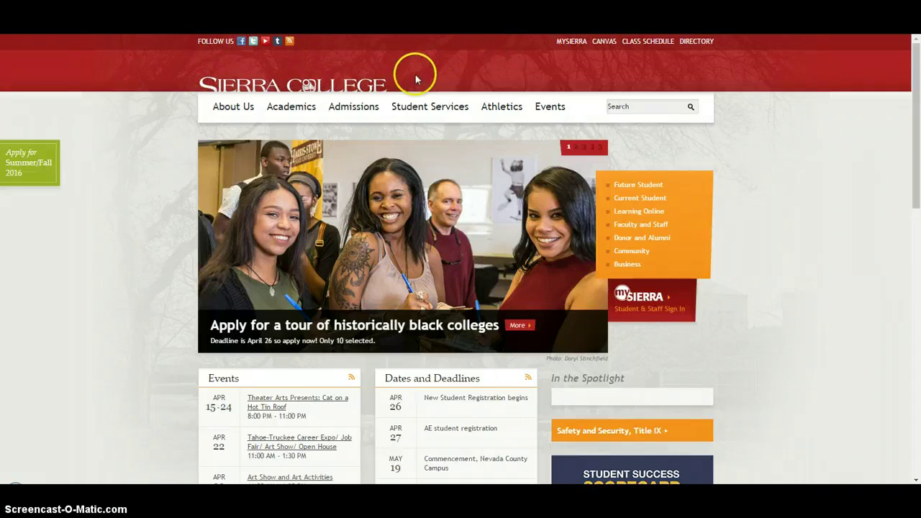
# Step: Open the Sierra College class schedule search and select the Fall 2016 term and the Tahoe-Truckee Campus
pyautogui.click(647, 41)
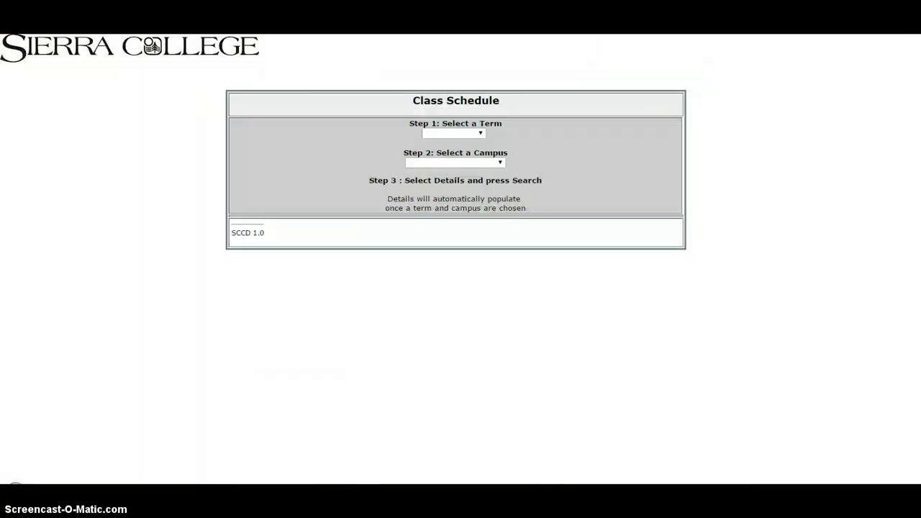
pyautogui.click(433, 136)
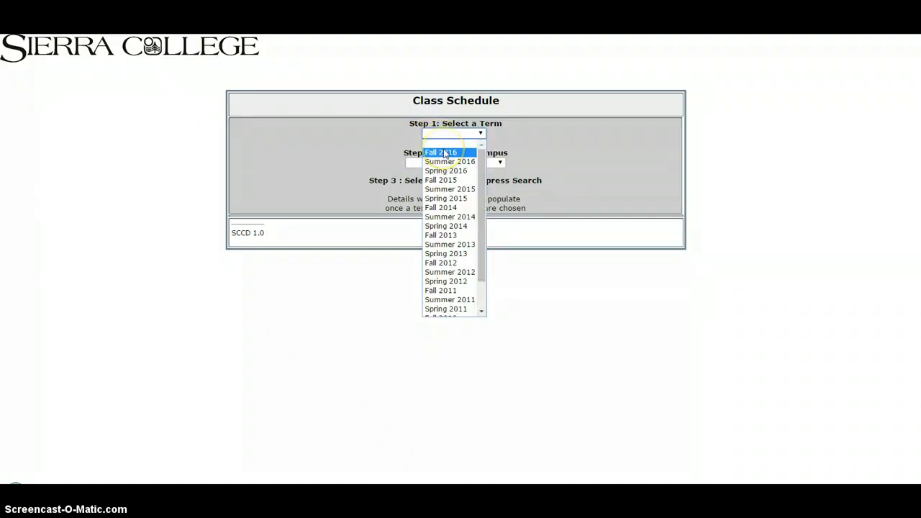
pyautogui.click(445, 154)
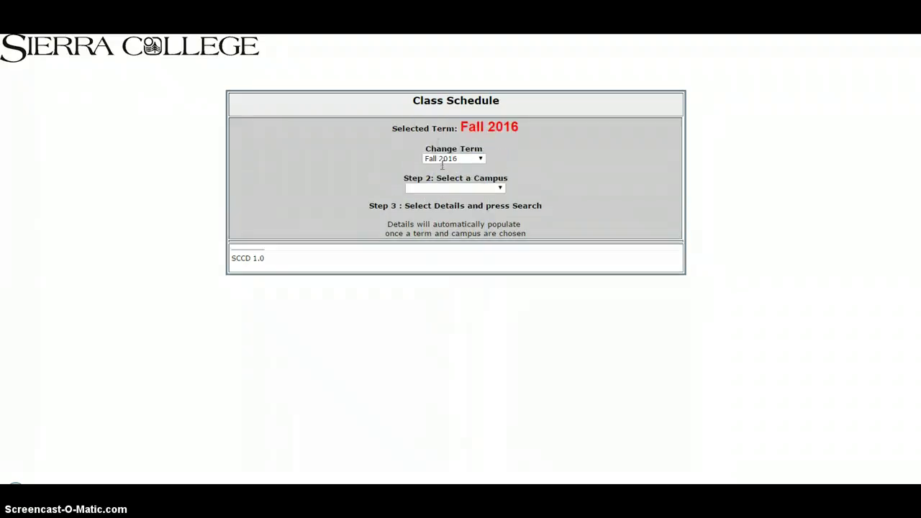
pyautogui.click(440, 188)
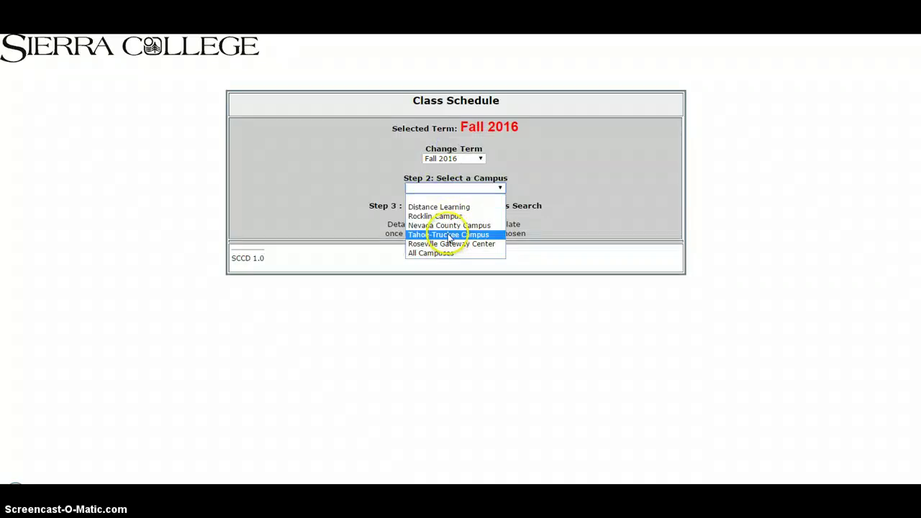
pyautogui.click(448, 236)
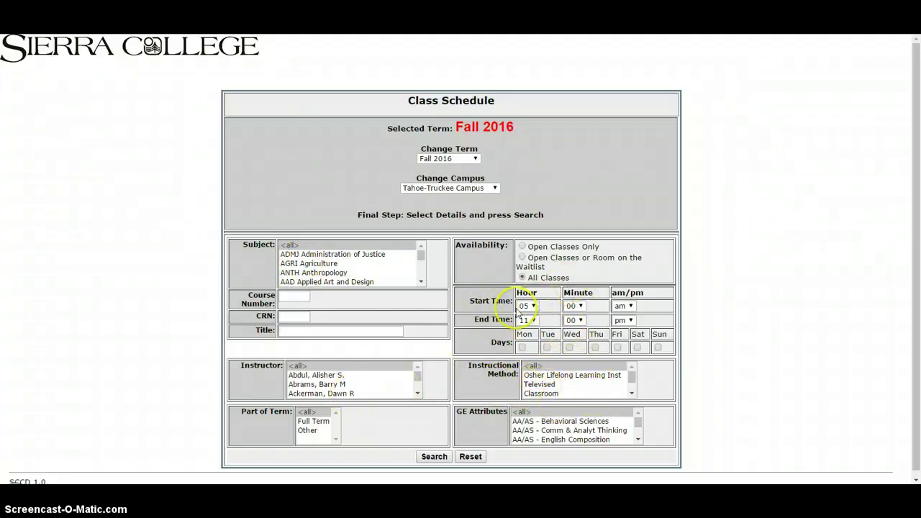
# Step: Limit the instructional method to Classroom and run the class search
pyautogui.click(633, 394)
pyautogui.click(633, 394)
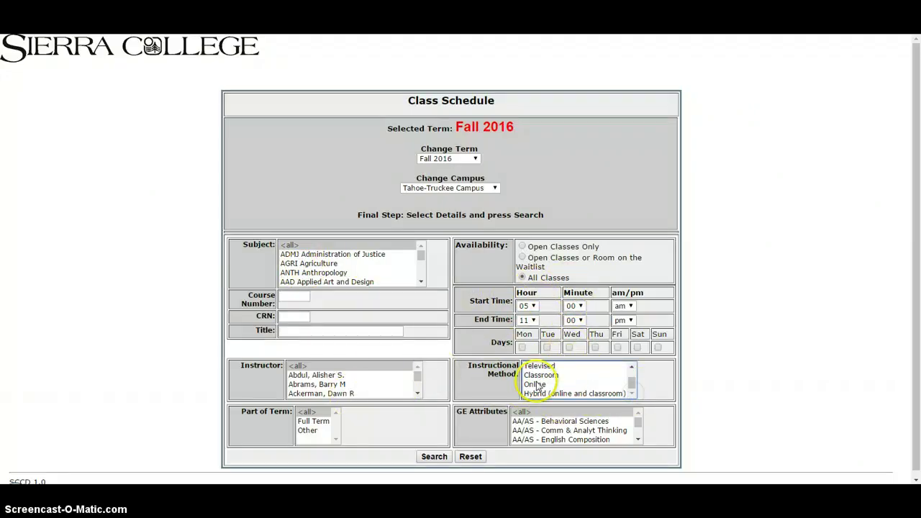
pyautogui.click(551, 376)
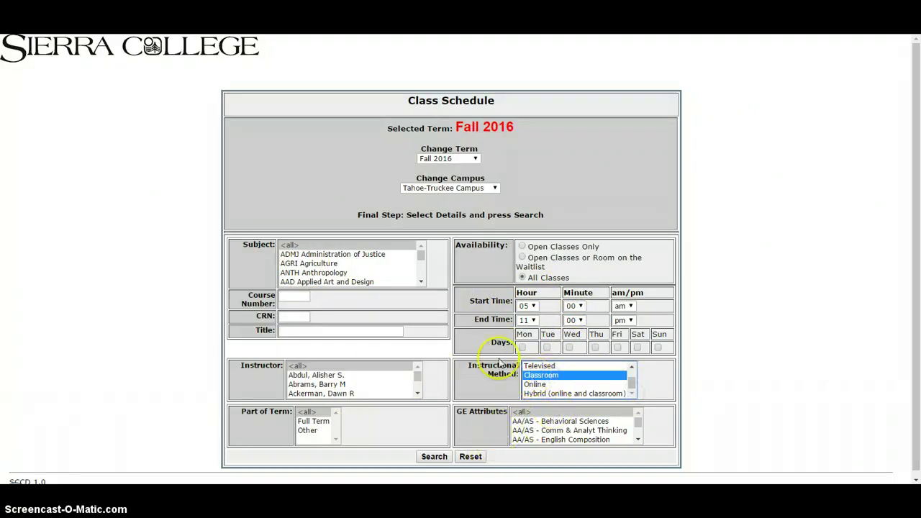
pyautogui.click(440, 458)
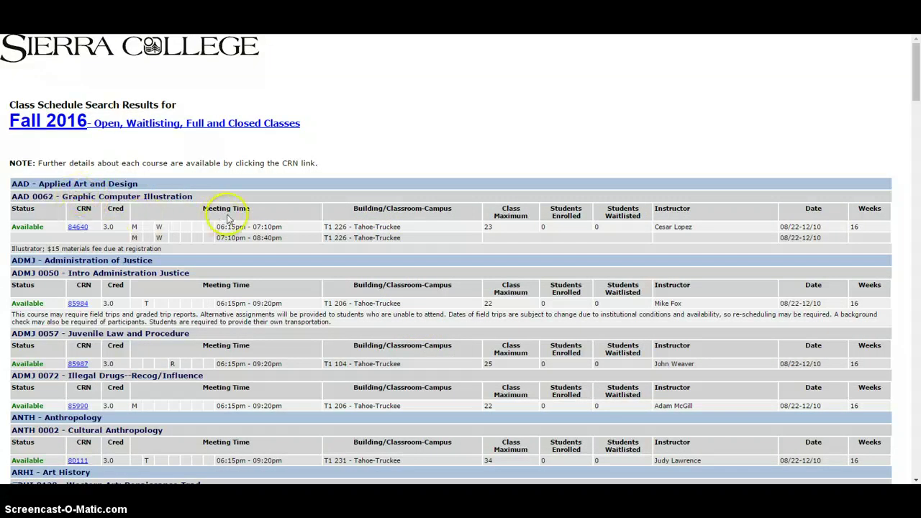
# Step: Review the meeting days of AAD 0062 Graphic Computer Illustration, view its section details, and close them
pyautogui.moveTo(156, 230); pyautogui.dragTo(181, 240)
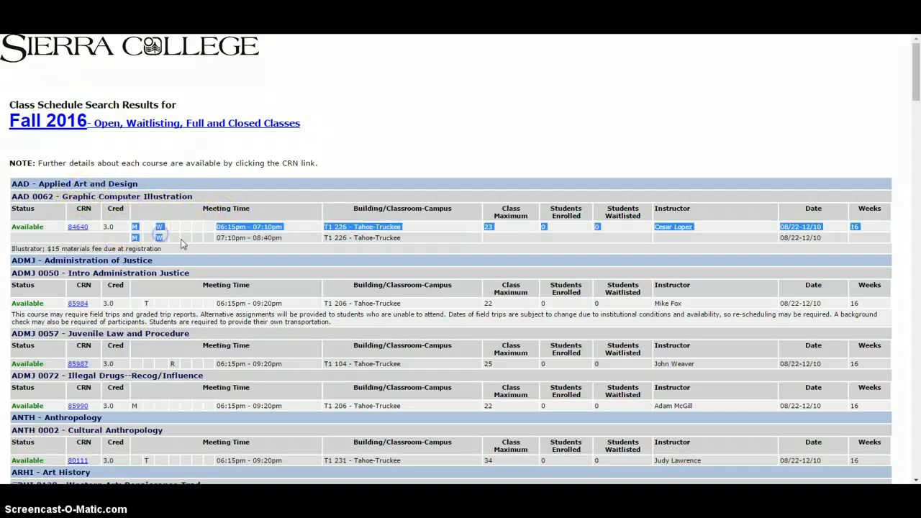
pyautogui.click(181, 241)
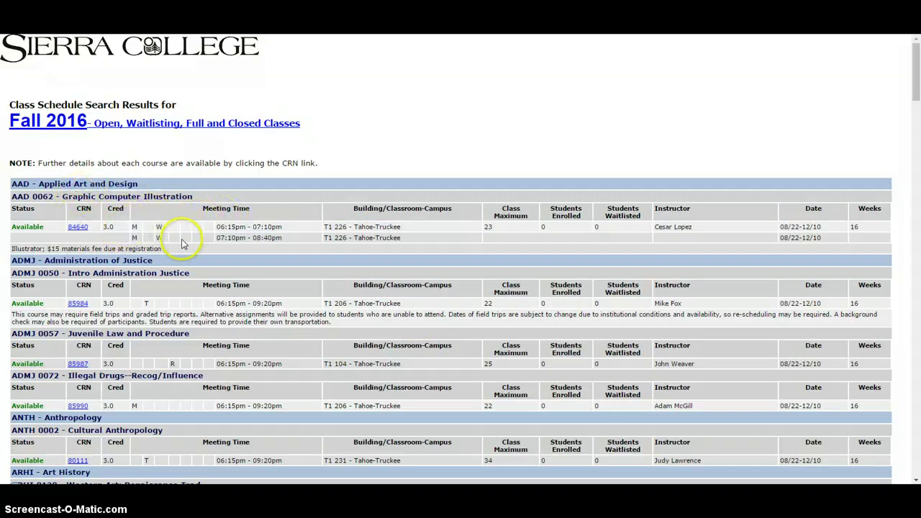
pyautogui.click(75, 227)
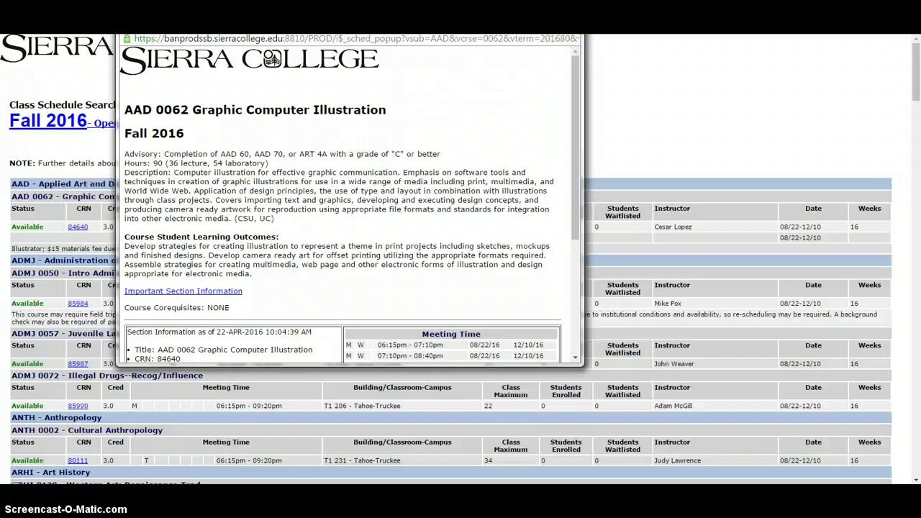
pyautogui.click(576, 40)
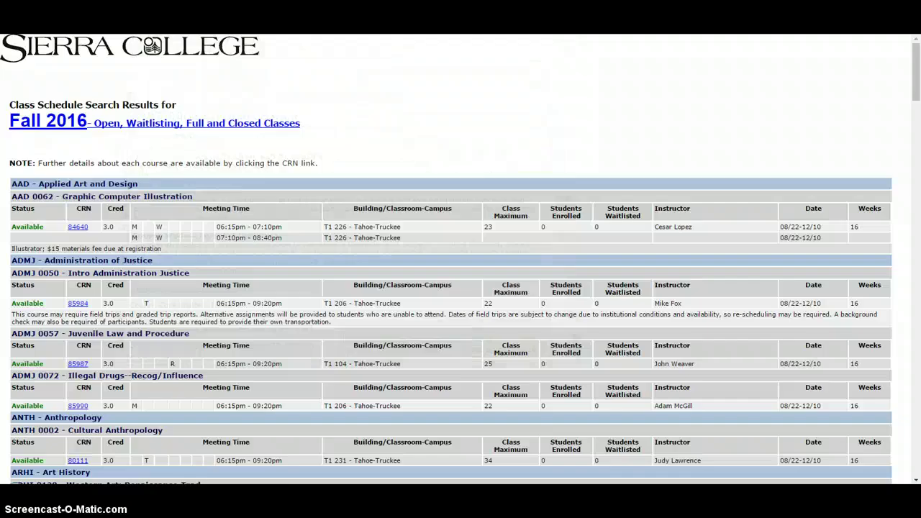
# Step: Return to the college home page and find the Tahoe-Truckee campus contact details on the Admissions page
pyautogui.hotkey('alt', 'Left')
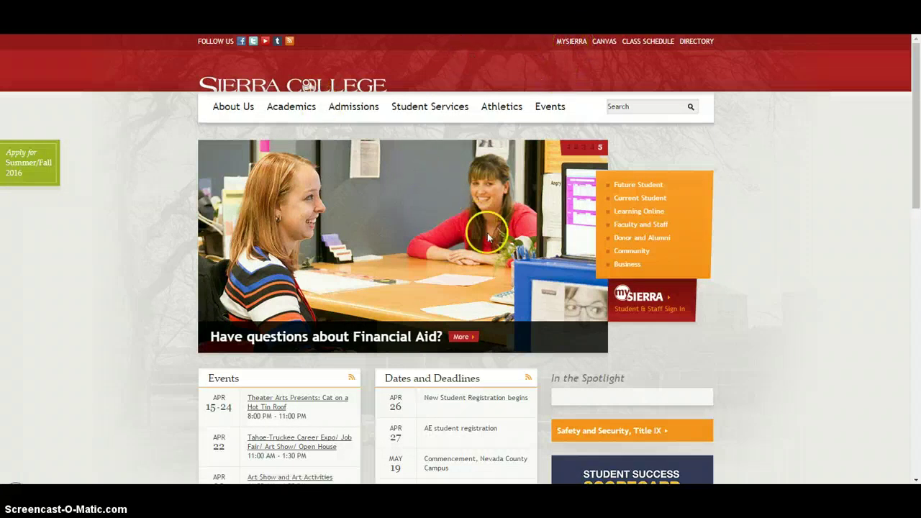
pyautogui.click(333, 108)
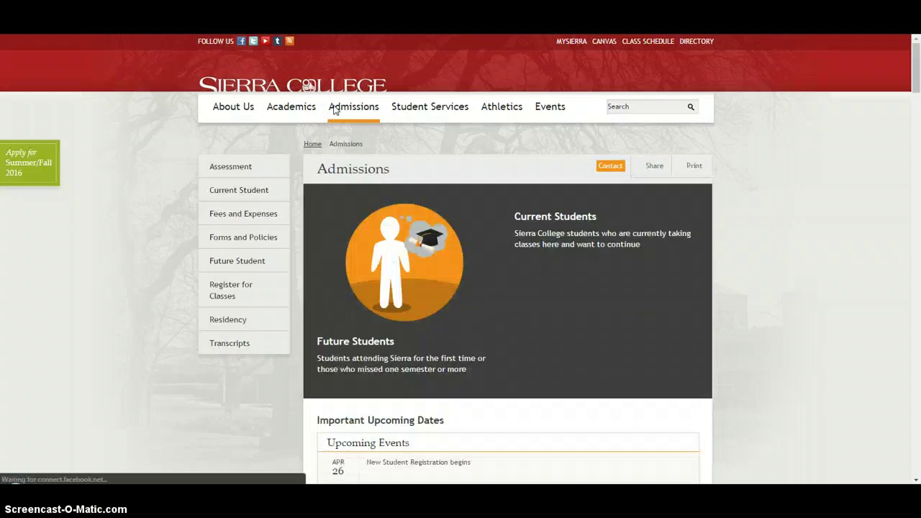
pyautogui.click(447, 158)
pyautogui.scroll(-4, 448, 160)
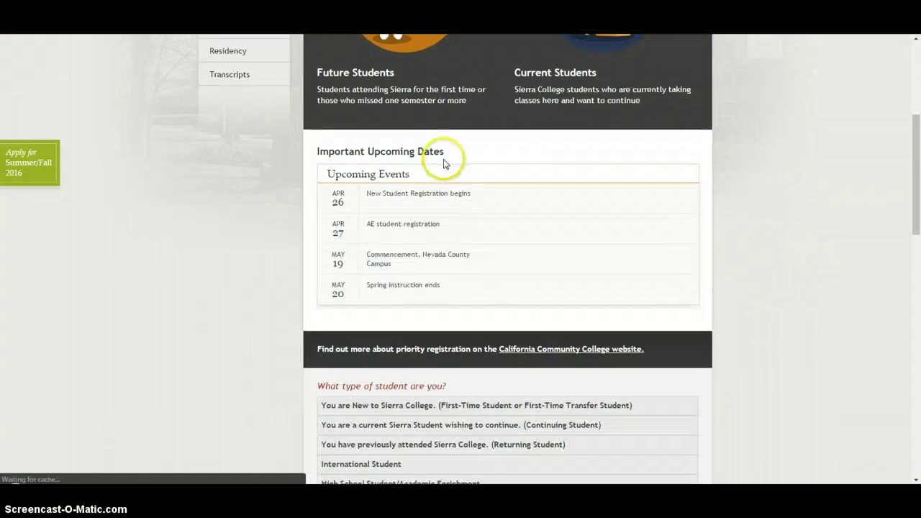
pyautogui.scroll(-6, 453, 166)
pyautogui.scroll(-5, 453, 174)
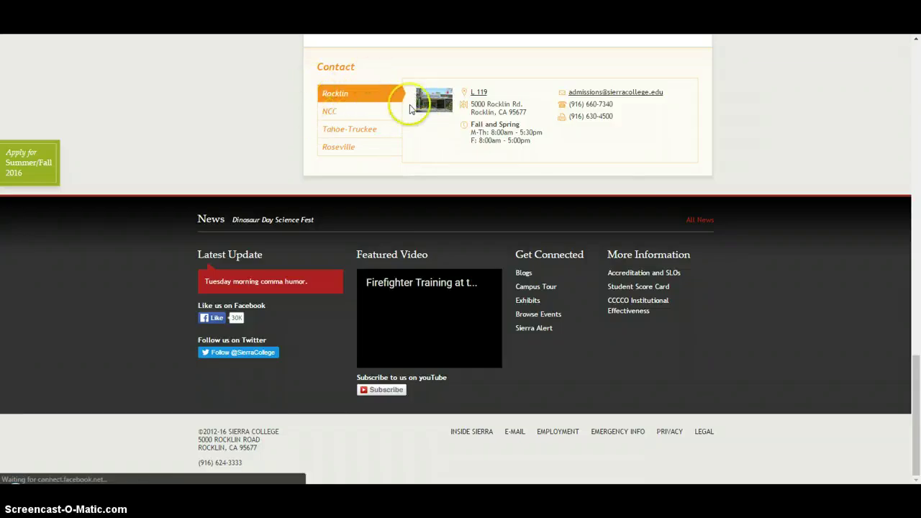
pyautogui.scroll(2, 323, 127)
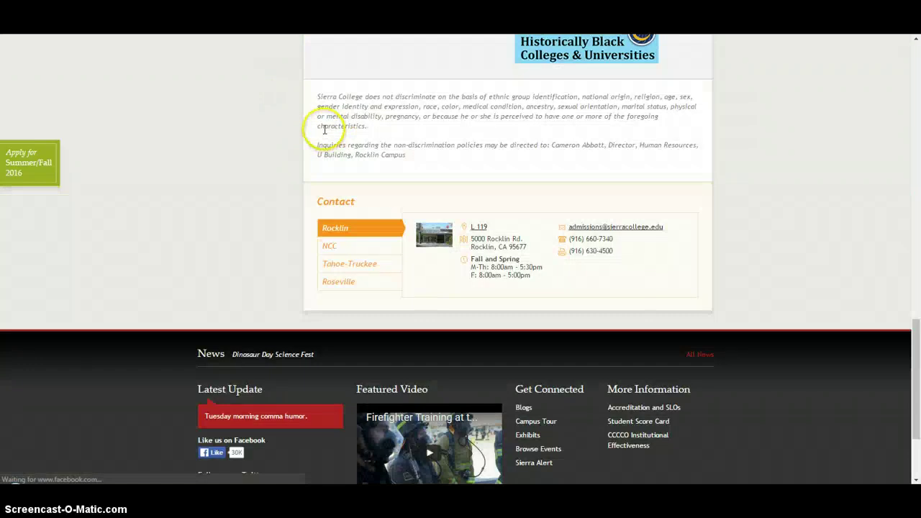
pyautogui.click(345, 265)
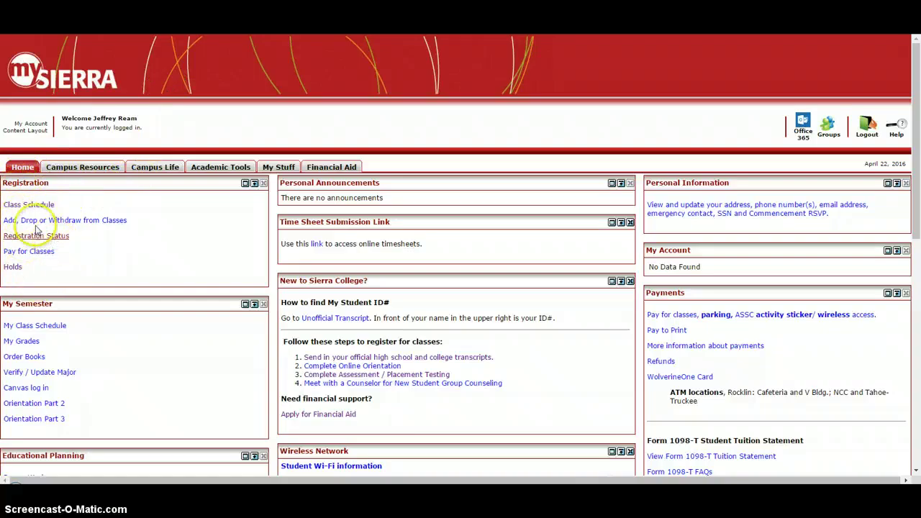
# Step: View the student's holds in mySierra and examine the reason and originator of the counseling hold
pyautogui.click(13, 208)
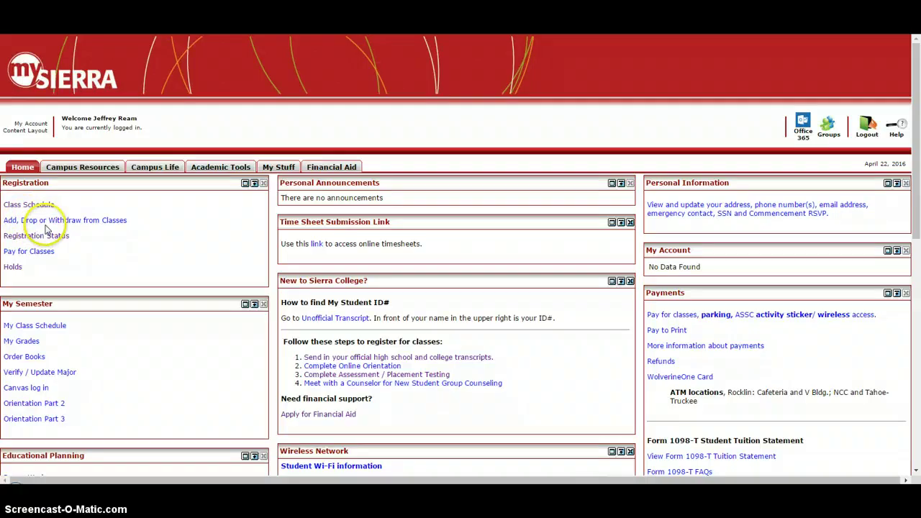
pyautogui.click(45, 223)
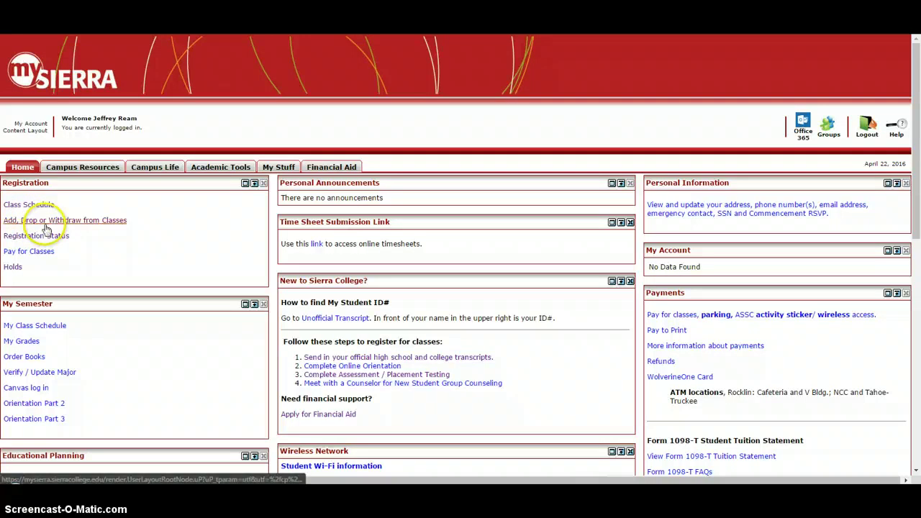
pyautogui.click(13, 267)
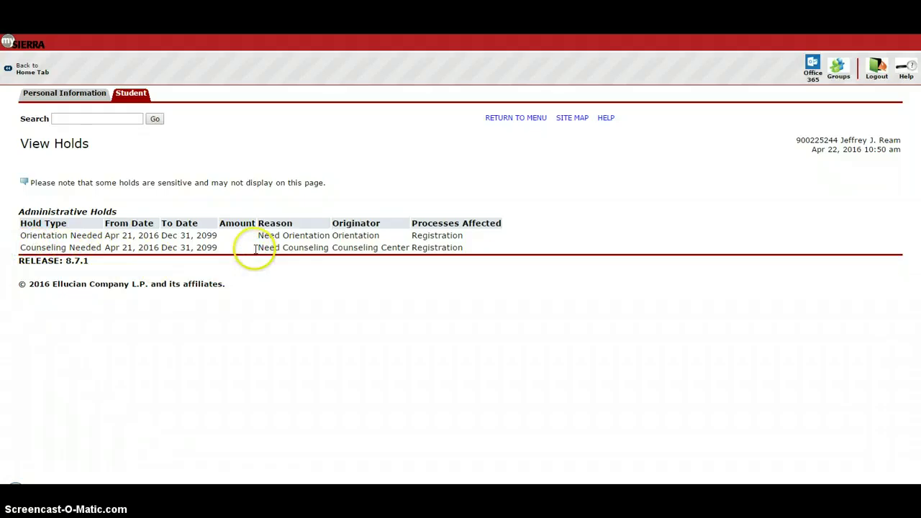
pyautogui.moveTo(257, 249); pyautogui.dragTo(390, 246)
pyautogui.click(398, 245)
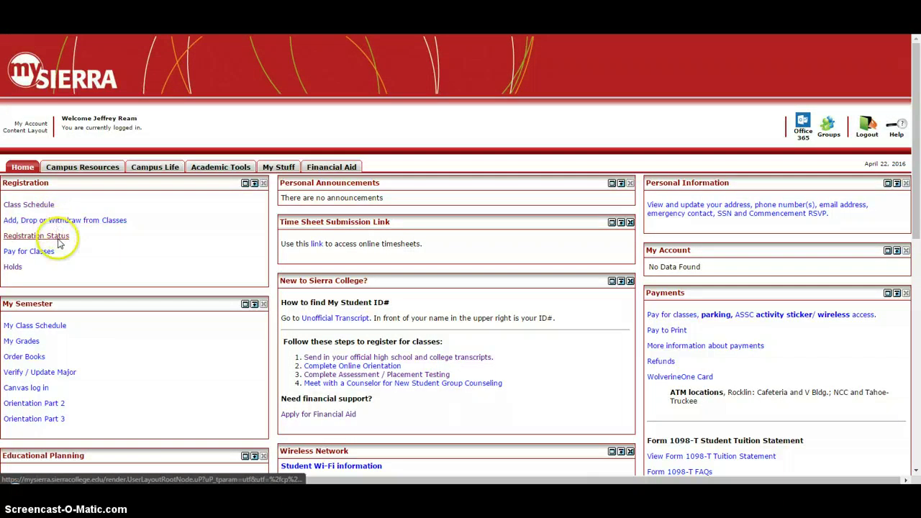
# Step: Check the registration status for the Fall 2016 term and leave at the contact and educational goals questionnaire
pyautogui.click(59, 240)
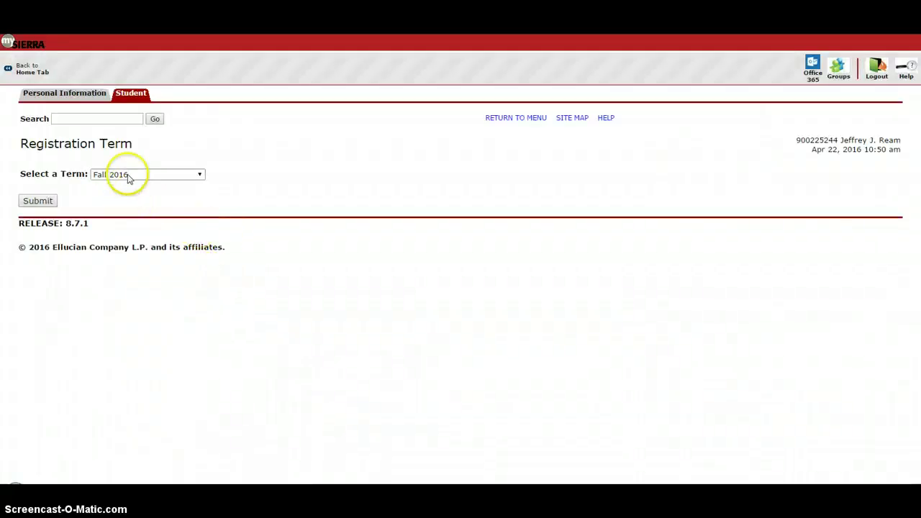
pyautogui.click(38, 201)
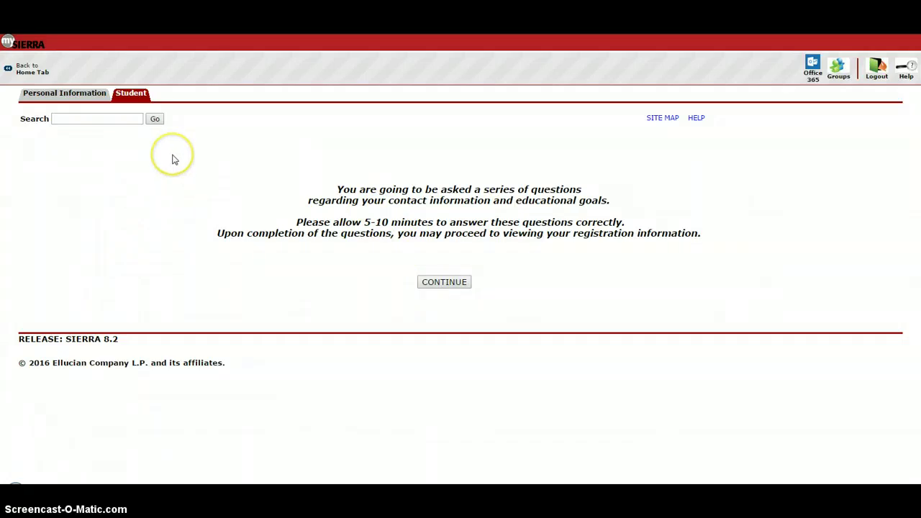
pyautogui.click(42, 62)
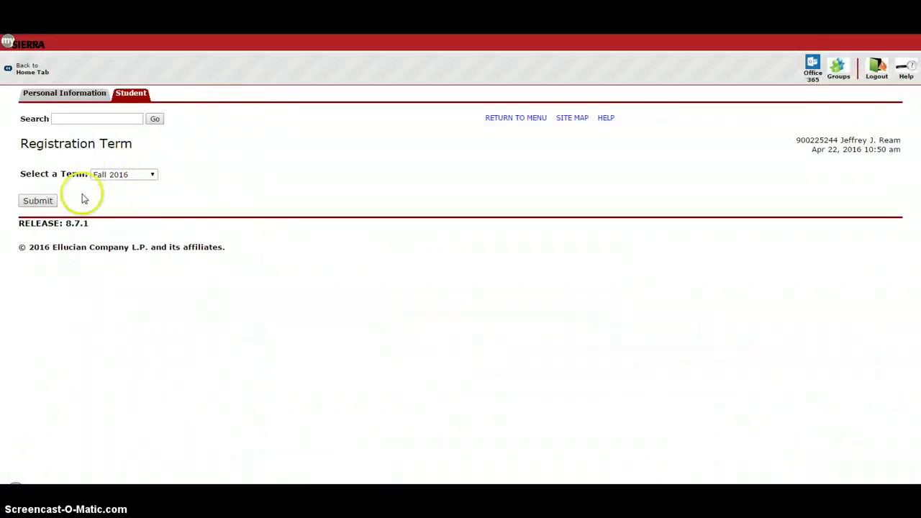
# Step: Submit the Fall 2016 term for Add or Drop Classes and examine the permitted registration dates and times
pyautogui.click(38, 200)
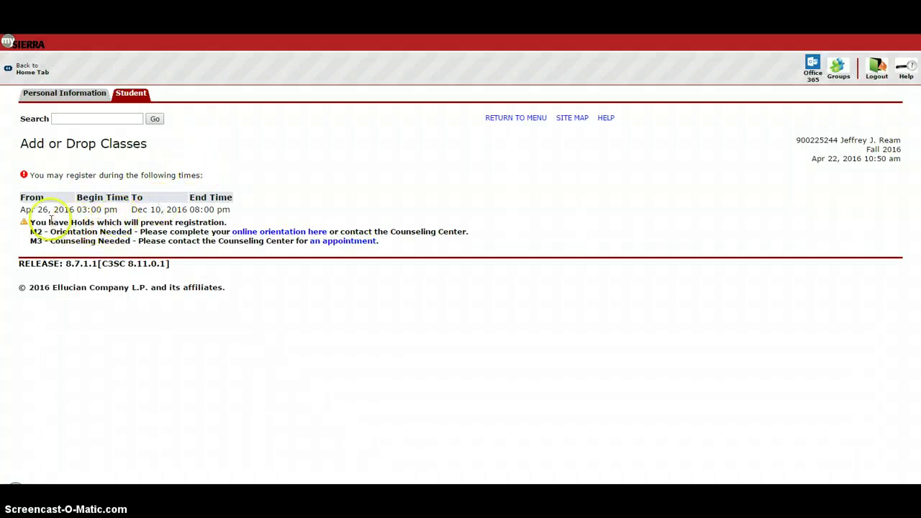
pyautogui.moveTo(8, 214); pyautogui.dragTo(245, 212)
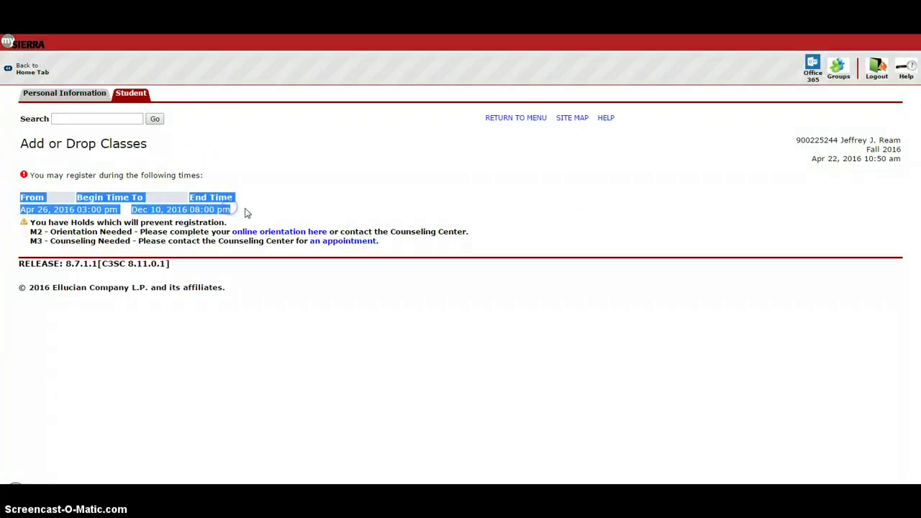
pyautogui.click(242, 212)
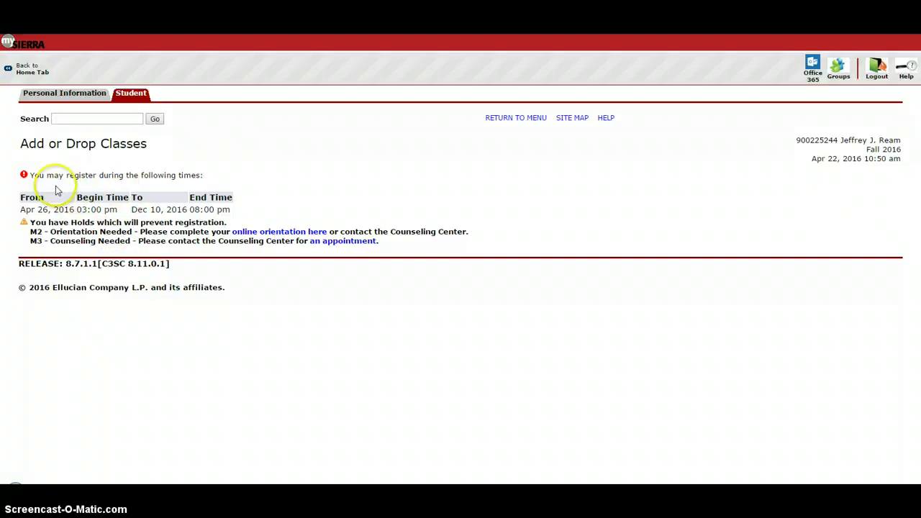
pyautogui.moveTo(20, 209); pyautogui.dragTo(61, 210)
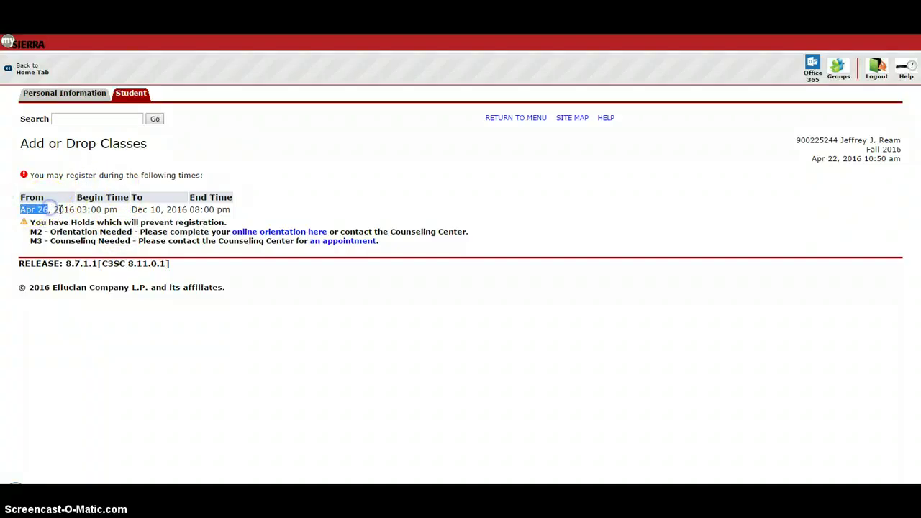
pyautogui.click(80, 209)
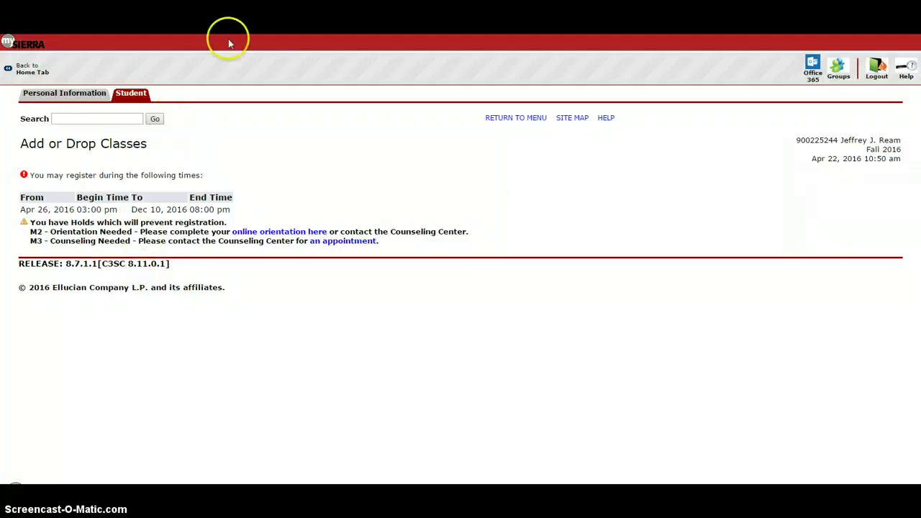
# Step: View the Fall 2016 student schedule and account summary, and return to the Add or Drop Classes page
pyautogui.hotkey('alt', 'Left')
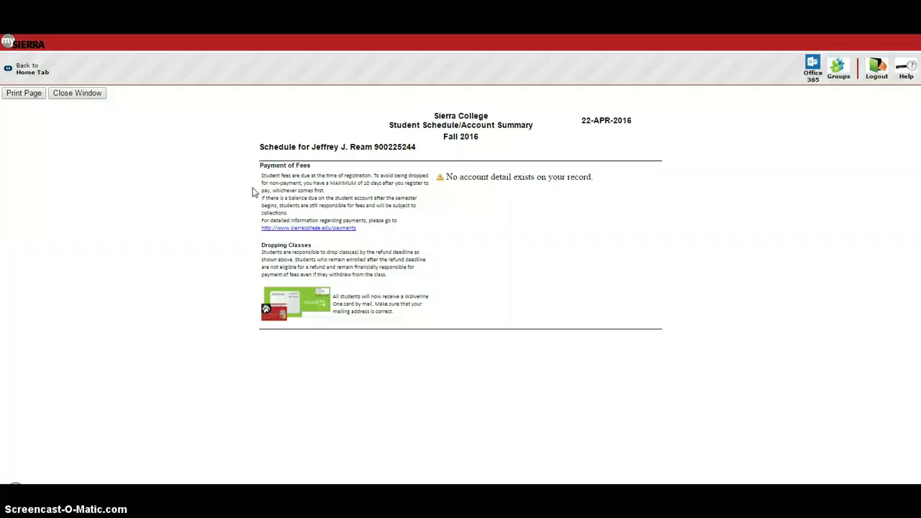
pyautogui.click(454, 78)
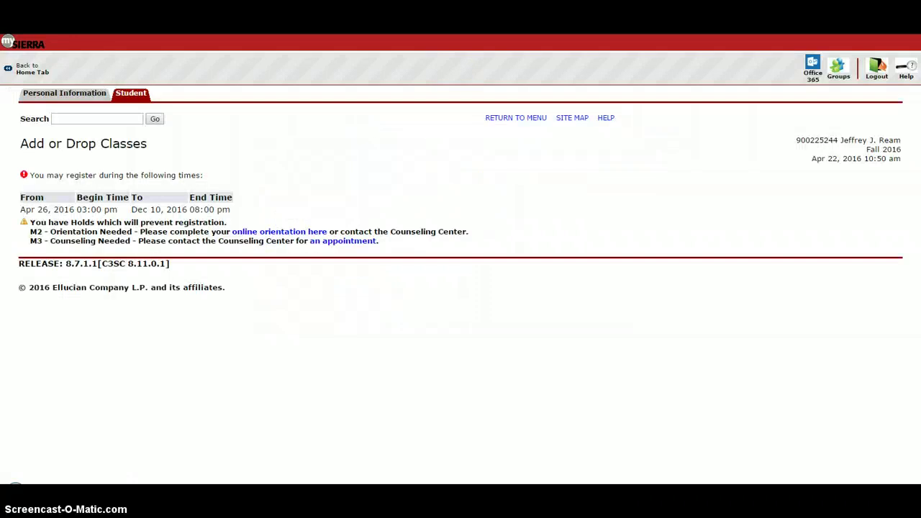